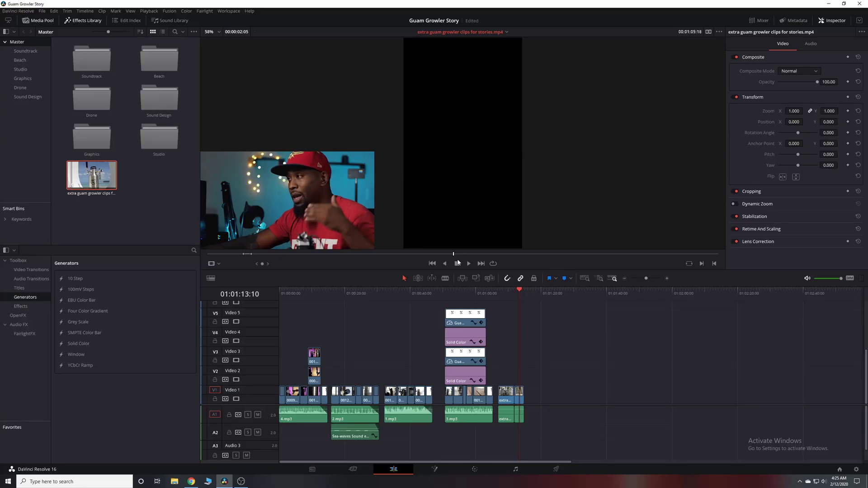
# Scrub the source clip back and forth to find the growler shot near its start
pyautogui.moveTo(492, 262); pyautogui.dragTo(232, 255)
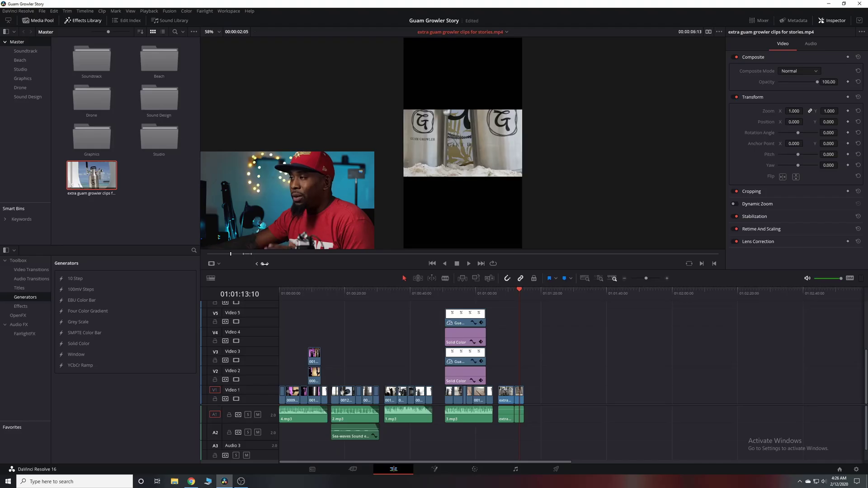
pyautogui.moveTo(248, 253)
pyautogui.mouseDown()
pyautogui.moveTo(240, 253)
pyautogui.moveTo(247, 254)
pyautogui.mouseUp()
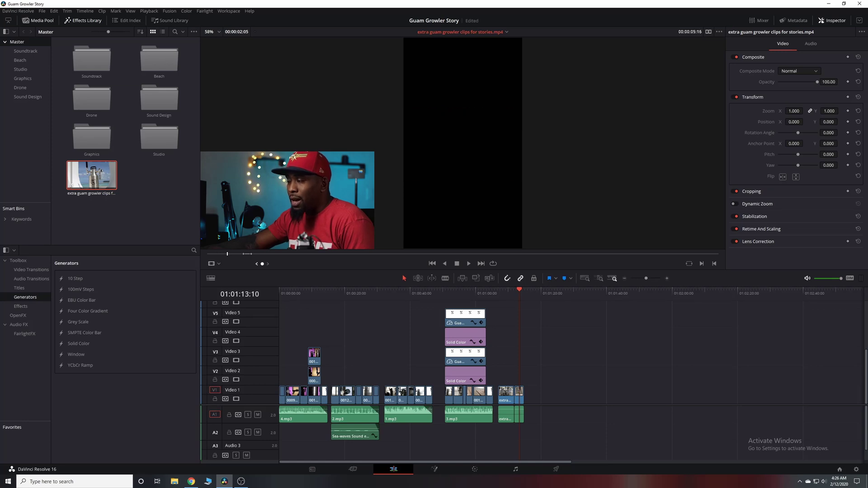
pyautogui.press('Home')
pyautogui.click(311, 254)
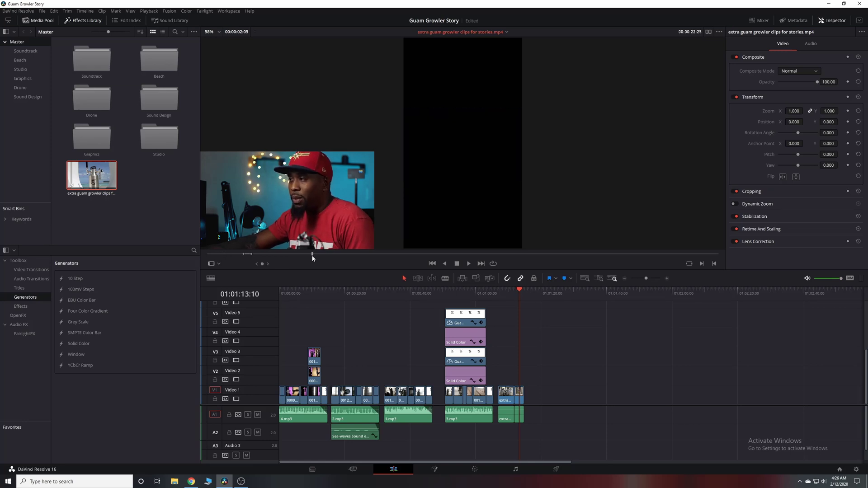
pyautogui.moveTo(316, 254); pyautogui.dragTo(215, 261)
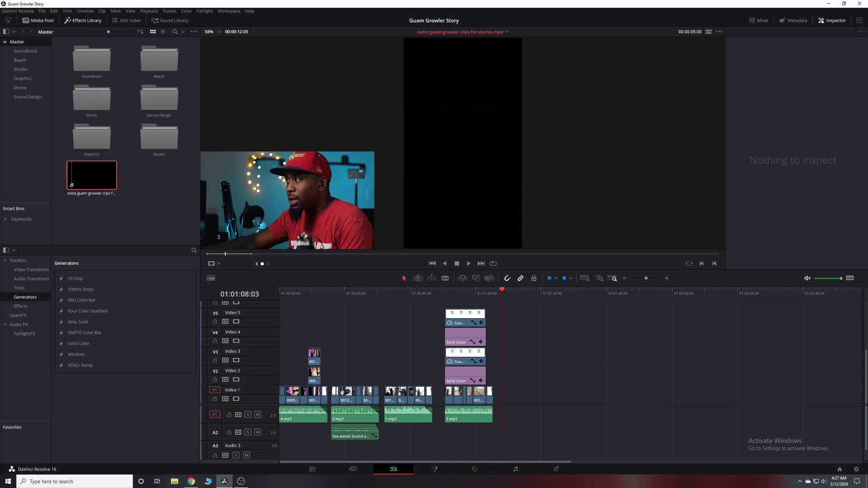
# Place the growler shot's video only on the timeline, then append a short clip with audio at the end
pyautogui.press('Left')
pyautogui.press('Left')
pyautogui.press('Left')
pyautogui.press('Left')
pyautogui.press('Left')
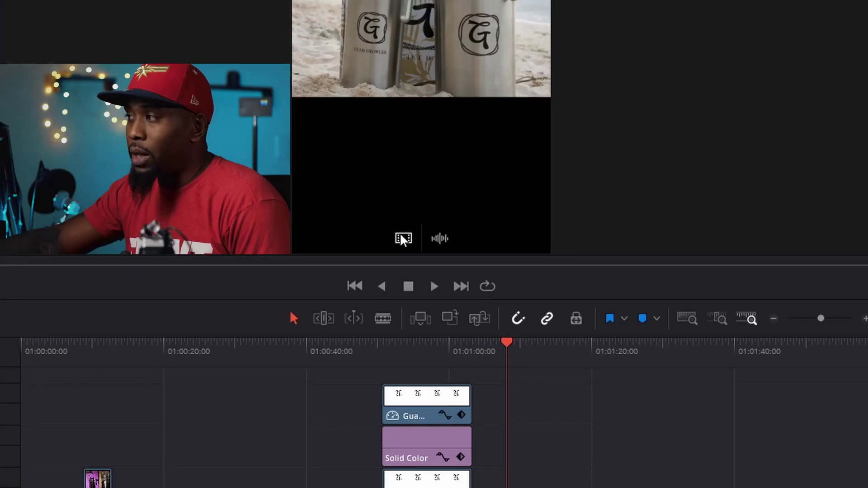
pyautogui.moveTo(403, 240); pyautogui.dragTo(514, 390)
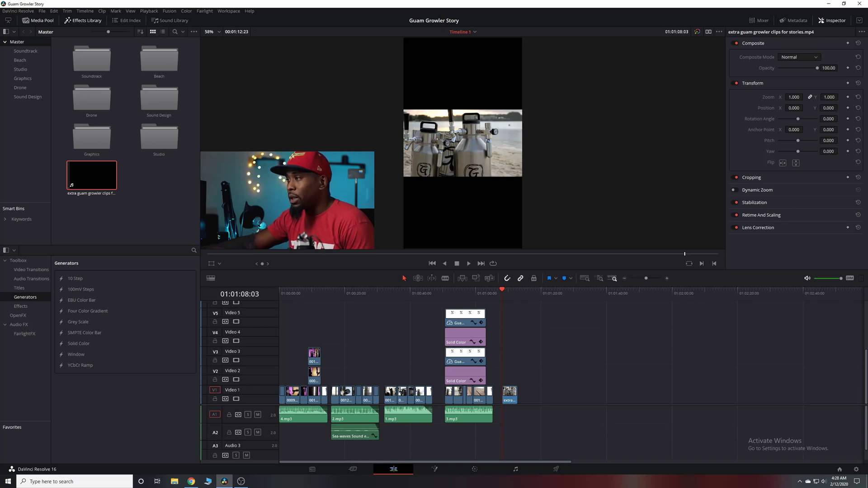
pyautogui.click(261, 264)
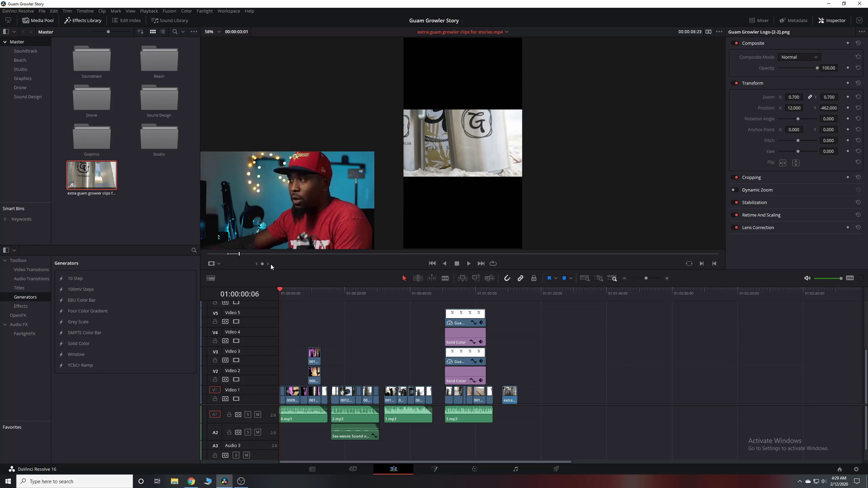
pyautogui.press('End')
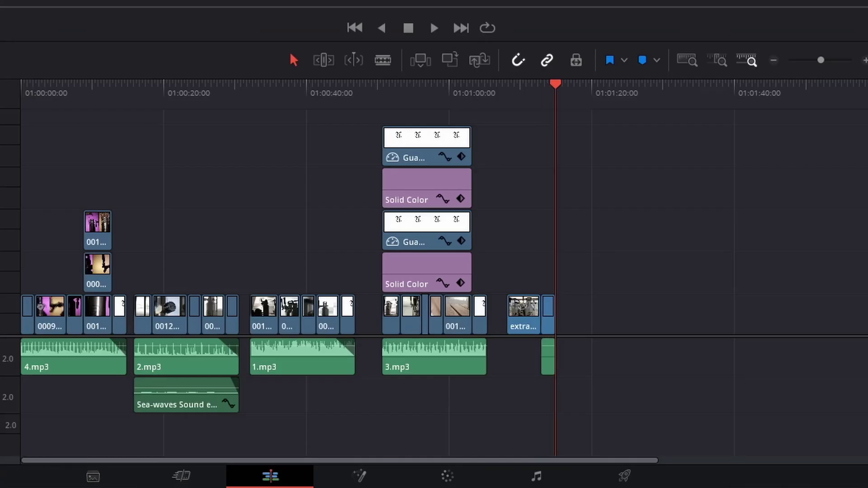
pyautogui.press('F9')
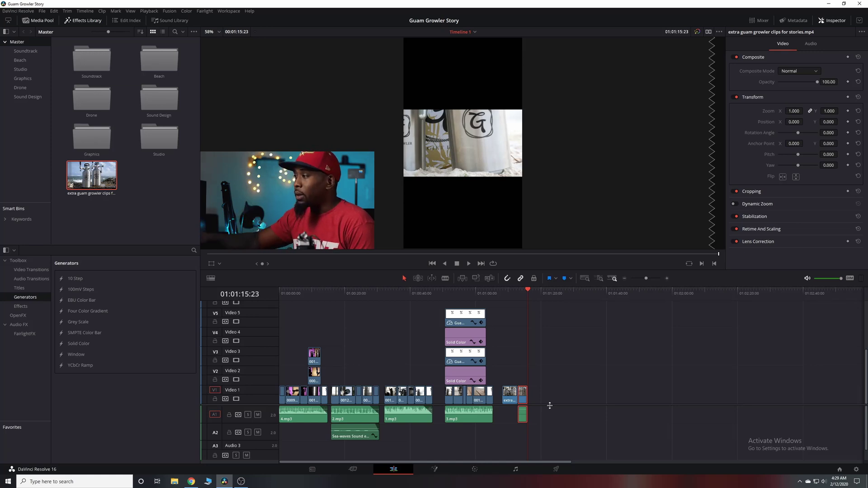
# Append a 2-second growler clip, then several more growler segments from about 12 seconds into the source
pyautogui.press('q')
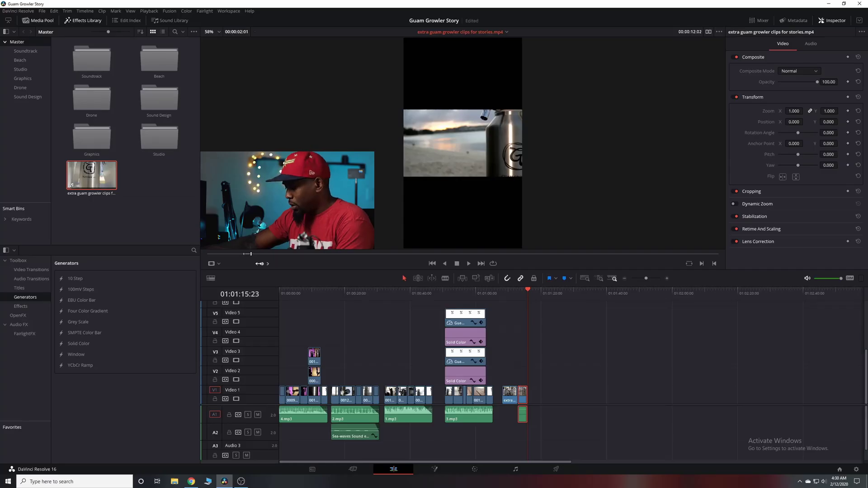
pyautogui.hotkey('shift', 'F12')
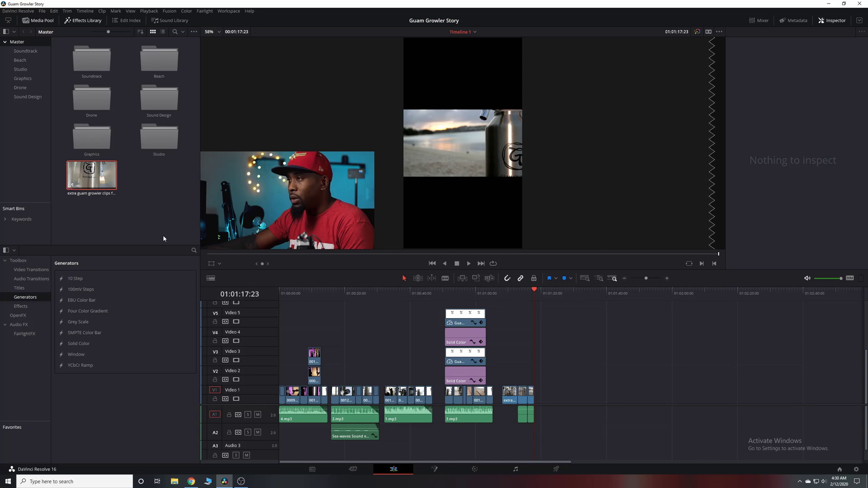
pyautogui.click(94, 174)
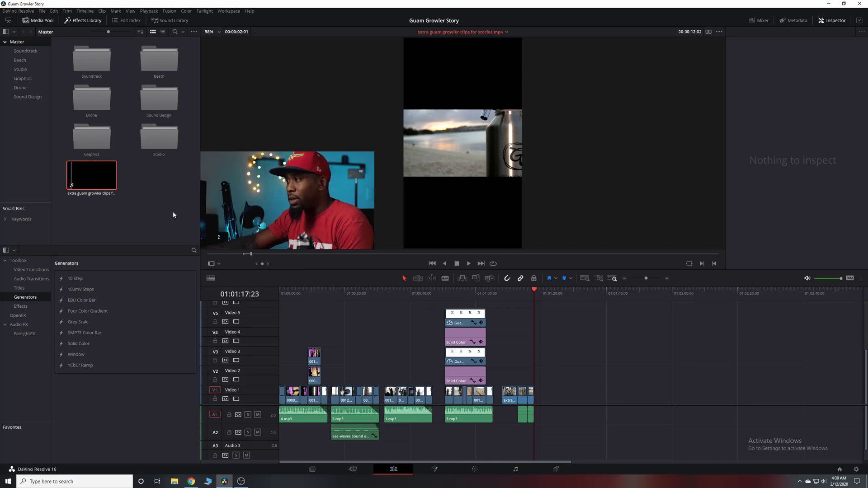
pyautogui.moveTo(262, 264); pyautogui.dragTo(265, 264)
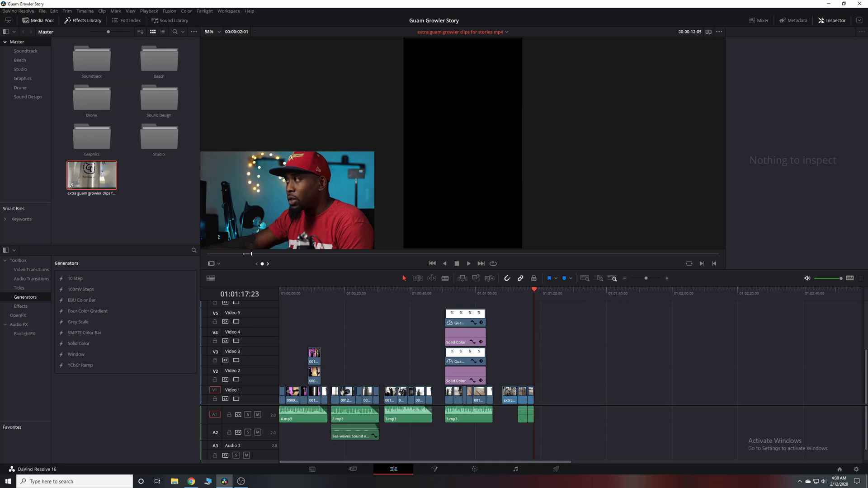
pyautogui.hotkey('shift', 'F12')
pyautogui.hotkey('shift', 'F12')
pyautogui.hotkey('shift', 'F12')
pyautogui.hotkey('shift', 'F12')
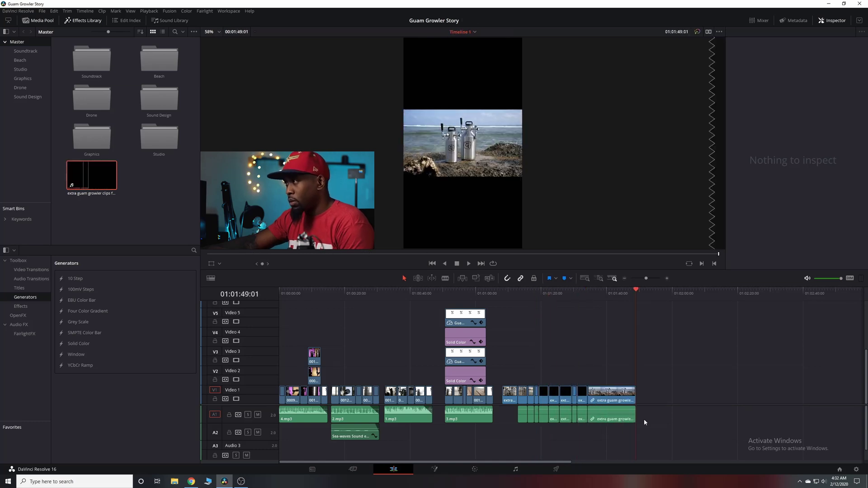
pyautogui.hotkey('ctrl', 'z')
pyautogui.hotkey('ctrl', 'z')
pyautogui.hotkey('ctrl', 'z')
pyautogui.hotkey('ctrl', 'z')
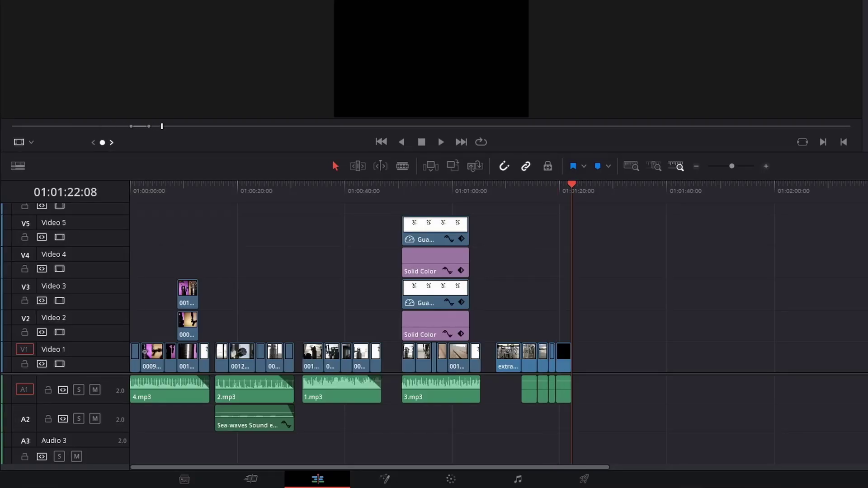
pyautogui.hotkey('shift', 'F12')
pyautogui.hotkey('shift', 'F12')
pyautogui.hotkey('shift', 'F12')
pyautogui.hotkey('shift', 'F12')
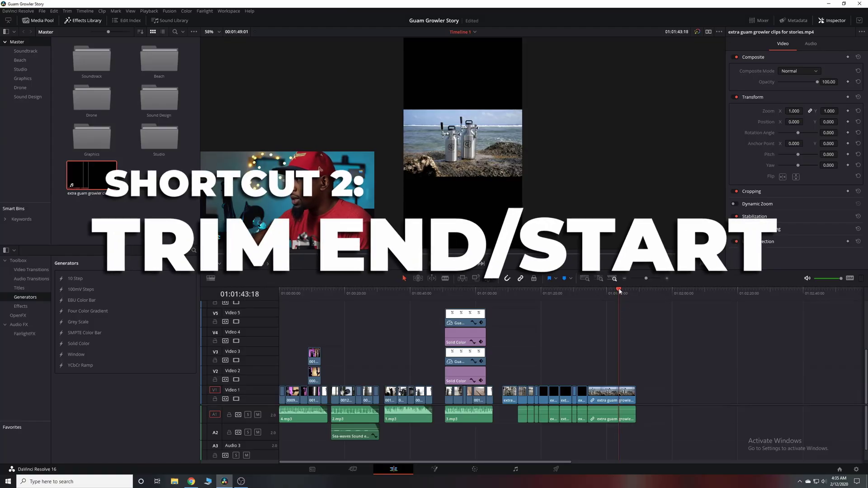
# Split the last clip at the end of the timeline and select its final piece
pyautogui.moveTo(619, 291)
pyautogui.mouseDown()
pyautogui.moveTo(634, 291)
pyautogui.moveTo(616, 292)
pyautogui.mouseUp()
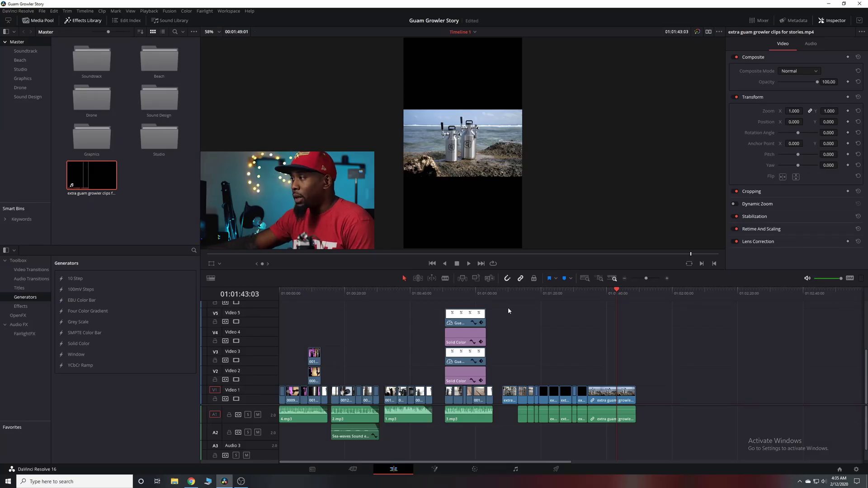
pyautogui.click(622, 396)
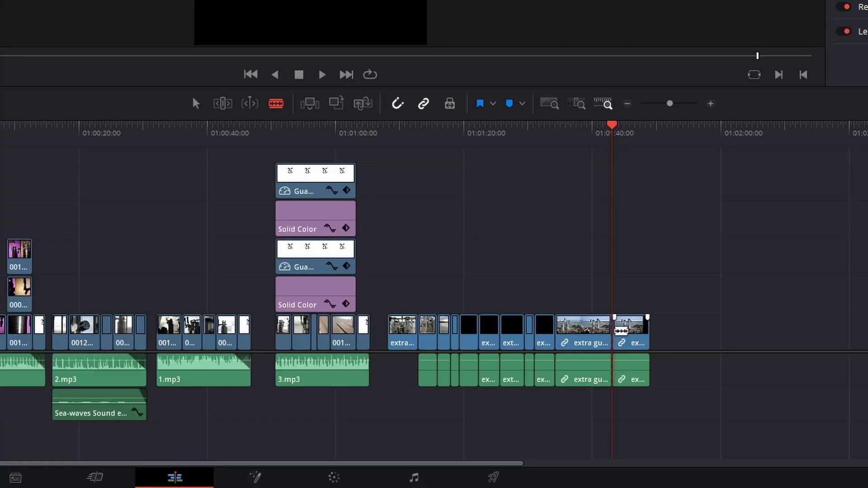
pyautogui.press('a')
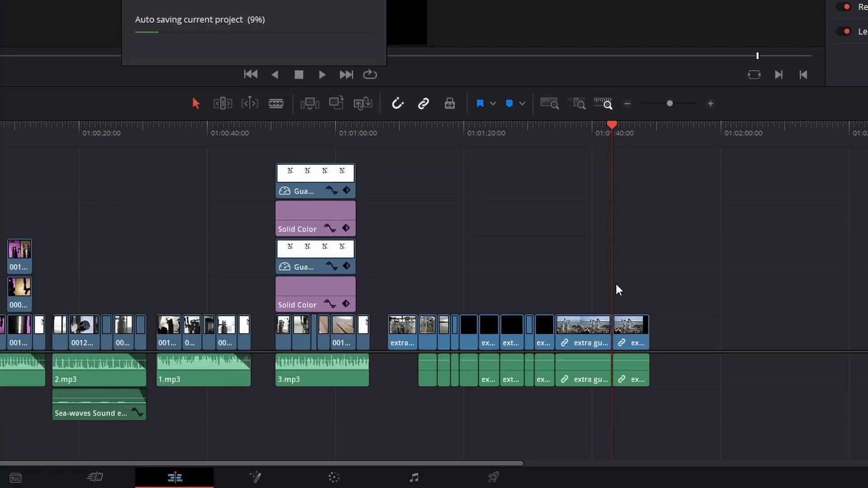
pyautogui.click(635, 337)
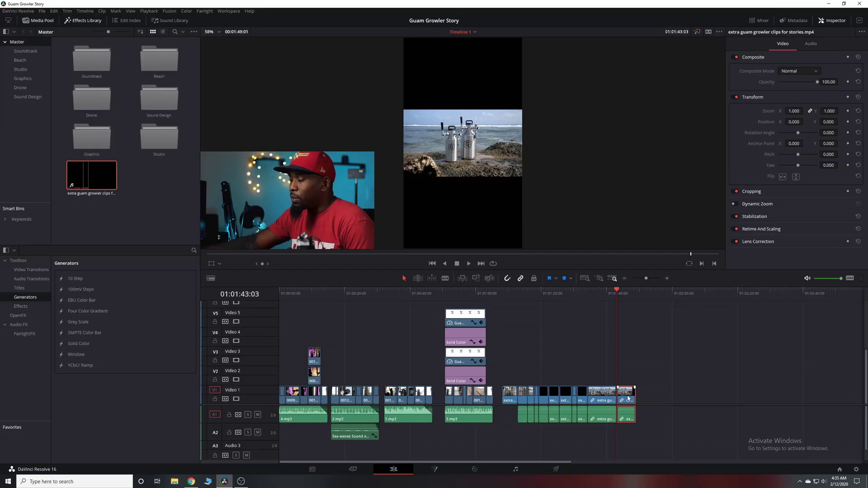
# Delete and restore the final clip, then trim its end and start to the playhead
pyautogui.press('Delete')
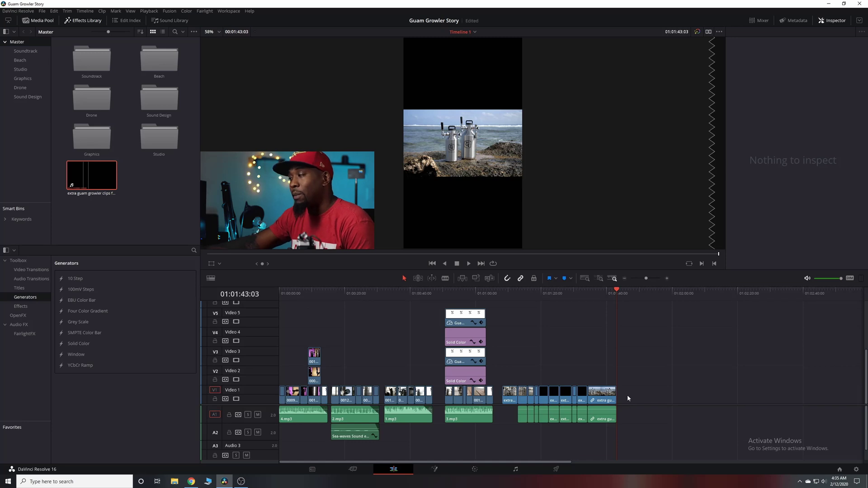
pyautogui.hotkey('ctrl', 'z')
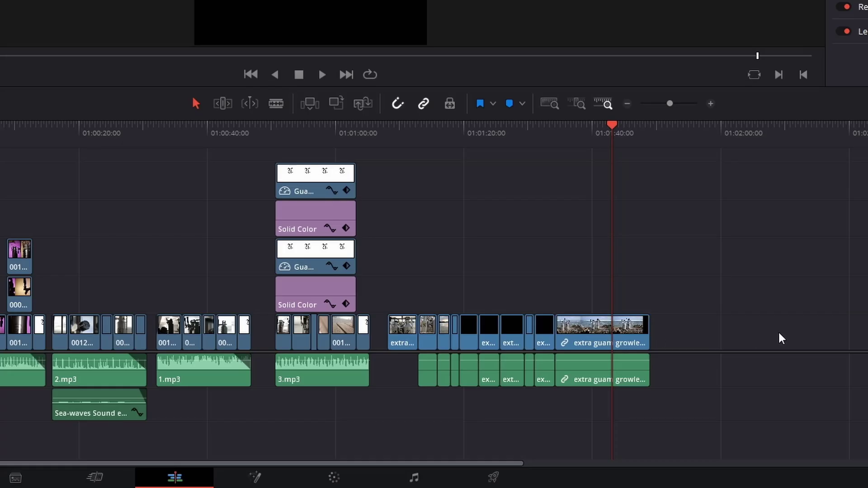
pyautogui.hotkey('shift', ']')
pyautogui.hotkey('shift', '[')
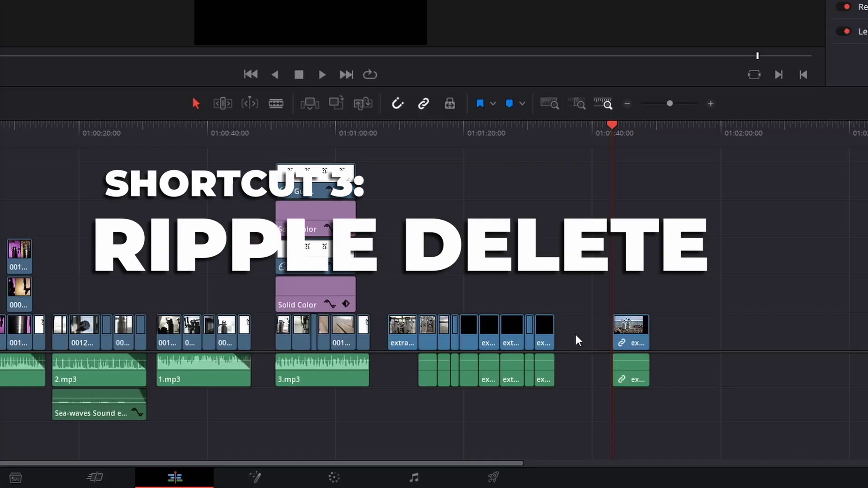
# Delete the empty gap before the last clip so it closes up
pyautogui.click(599, 398)
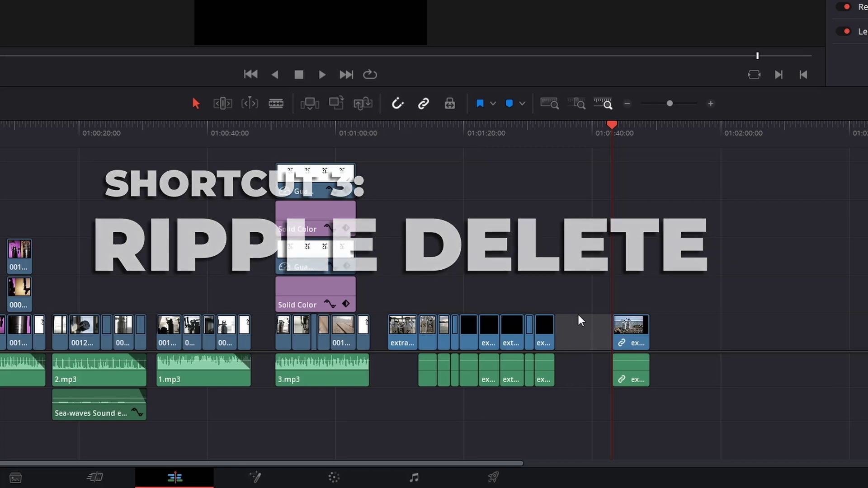
pyautogui.press('Delete')
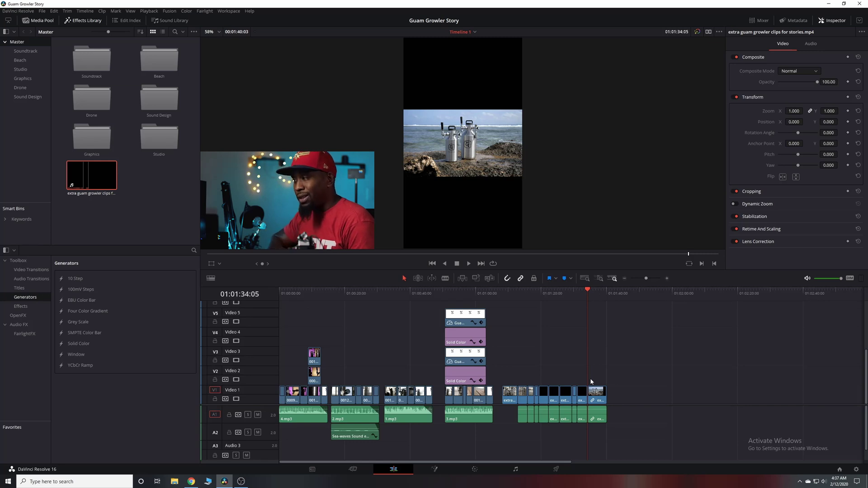
pyautogui.scroll(3, 590, 382)
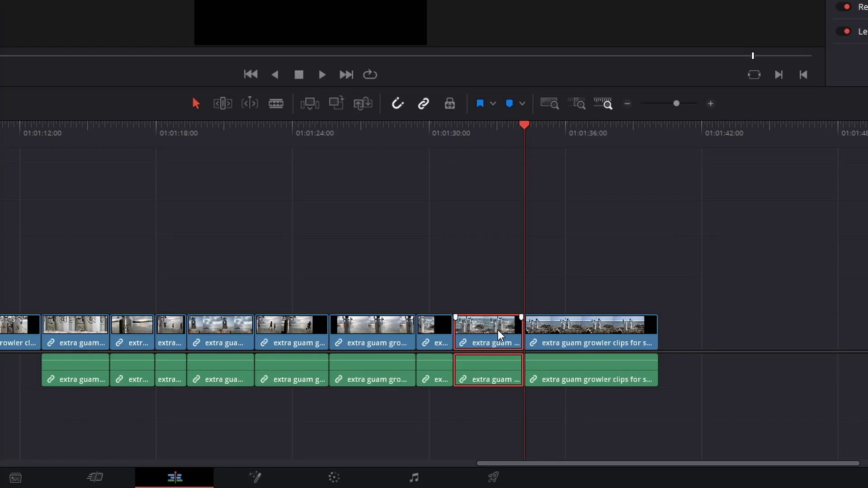
# Remove a clip, slide the last clip left into the gap, and ripple-delete another clip
pyautogui.press('BackSpace')
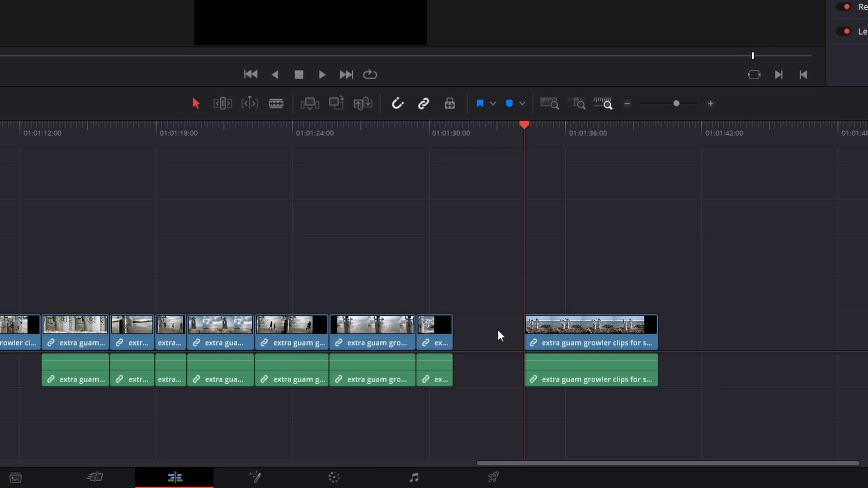
pyautogui.moveTo(585, 337); pyautogui.dragTo(518, 335)
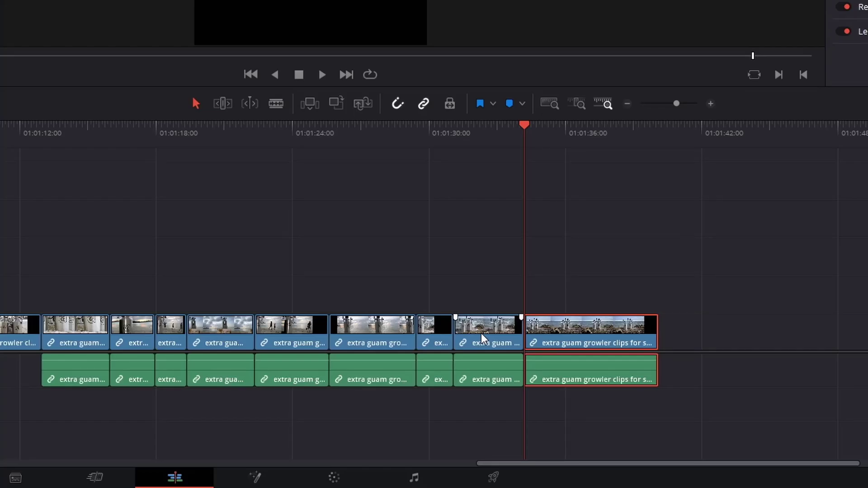
pyautogui.click(481, 333)
pyautogui.press('Delete')
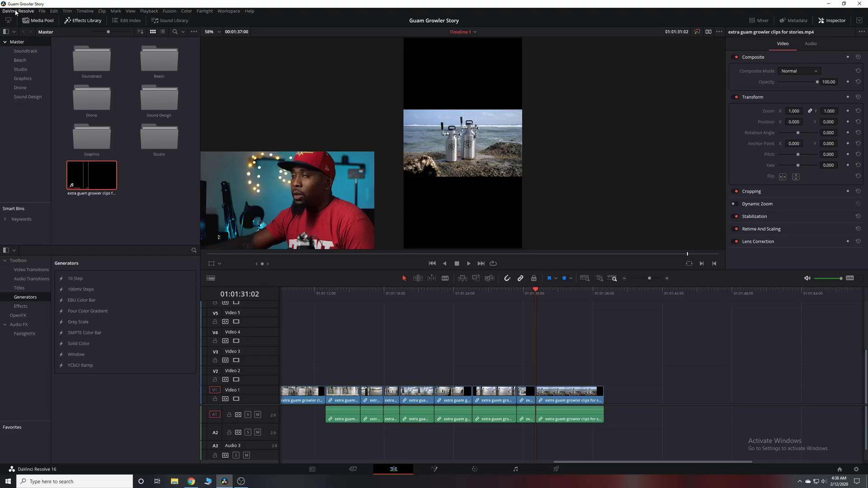
# Open Keyboard Customization from the DaVinci Resolve menu and place the cursor in its search field
pyautogui.click(17, 10)
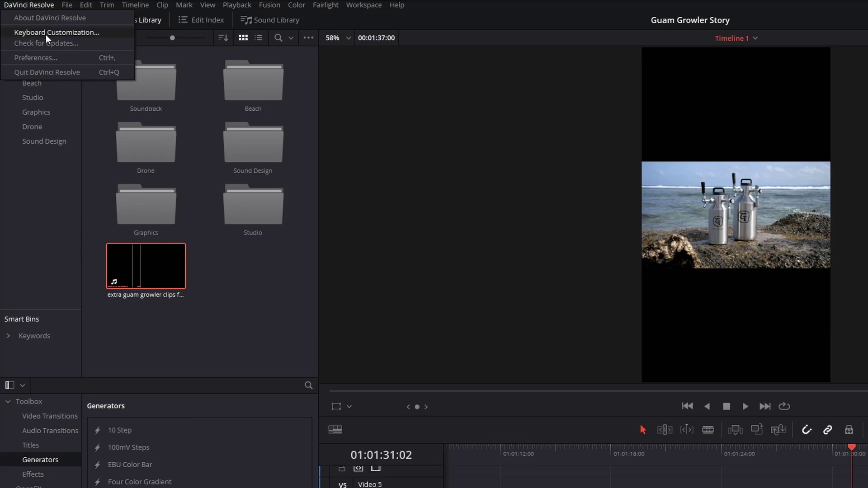
pyautogui.click(23, 28)
pyautogui.click(672, 218)
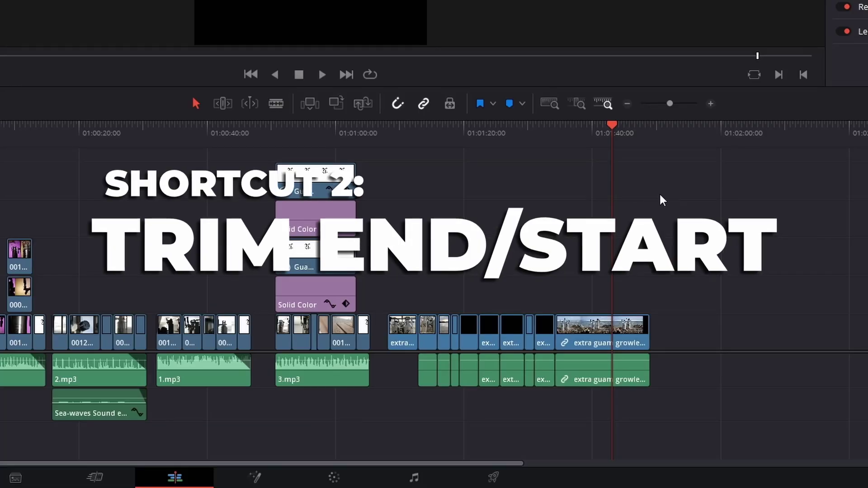
# Trim the clip's start to the playhead and undo it, then ripple-delete a clip to close the gap
pyautogui.hotkey('shift', '[')
pyautogui.hotkey('ctrl', 'z')
pyautogui.click(795, 339)
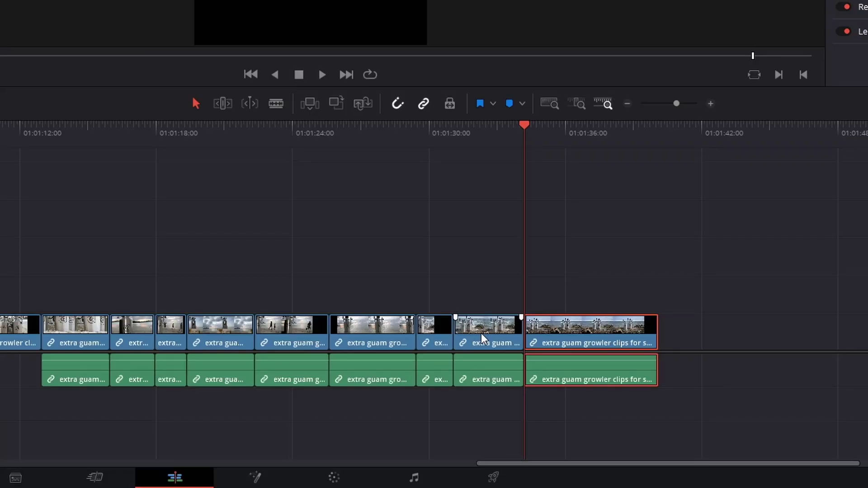
pyautogui.click(481, 333)
pyautogui.press('Delete')
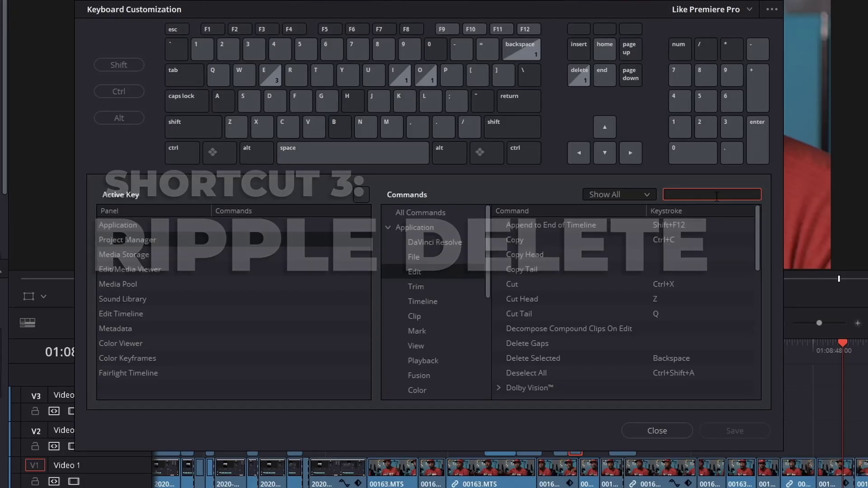
# Filter the shortcut list by 'ripple' to show Ripple Cut, Ripple Delete and Ripple Overwrite keystrokes
pyautogui.write('ipple')
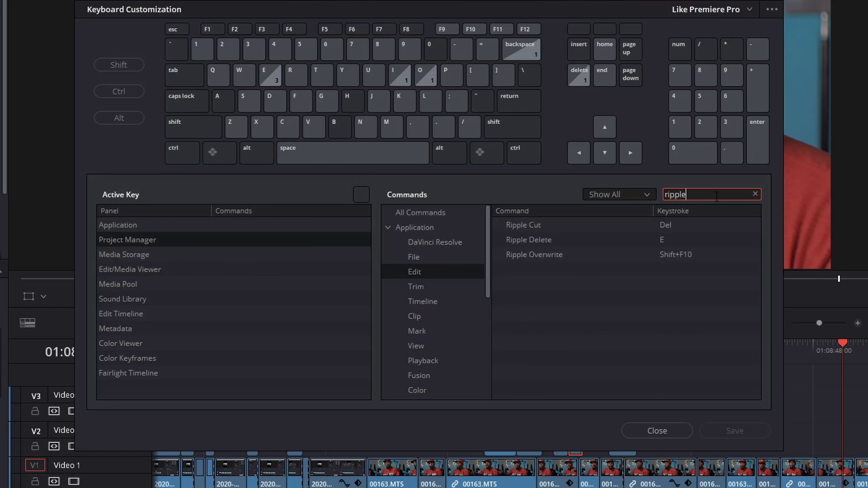
pyautogui.moveTo(533, 241)
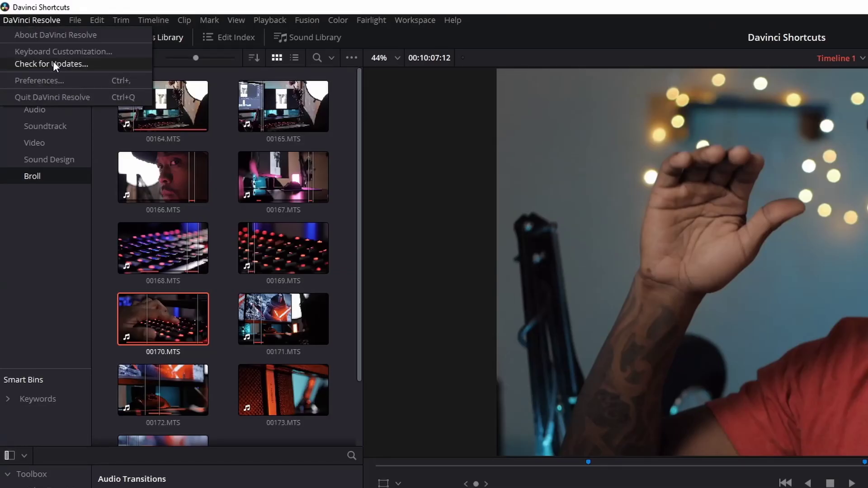
# Reopen Keyboard Customization, scroll through the Edit shortcut commands, then view the Trim category's keystrokes
pyautogui.click(54, 49)
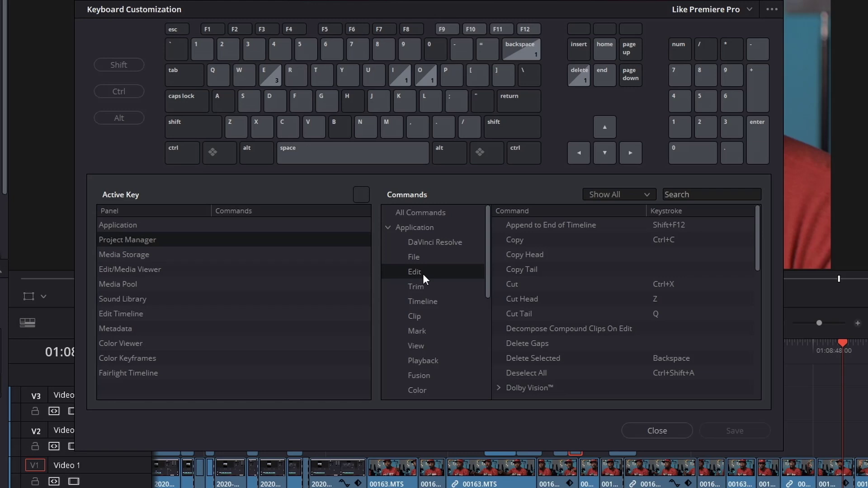
pyautogui.scroll(-3, 555, 281)
pyautogui.scroll(-1, 556, 286)
pyautogui.scroll(-3, 556, 286)
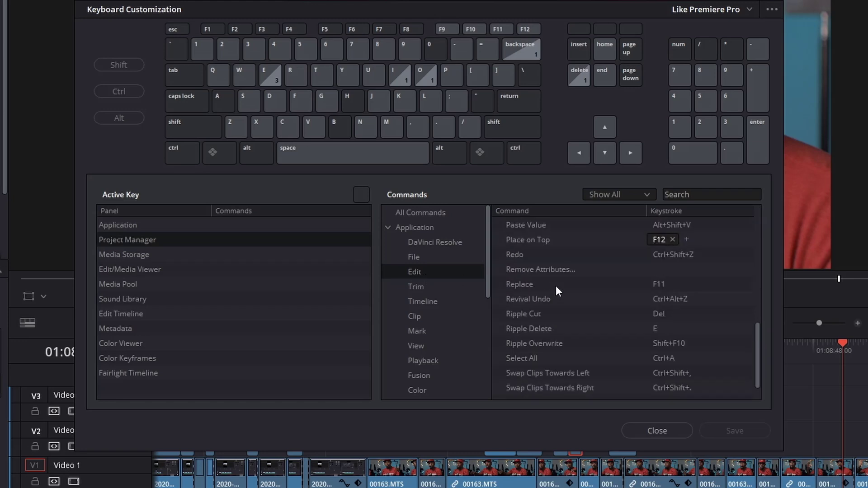
pyautogui.scroll(-1, 555, 286)
pyautogui.click(432, 289)
pyautogui.scroll(4, 522, 289)
pyautogui.scroll(-2, 522, 289)
pyautogui.scroll(1, 522, 289)
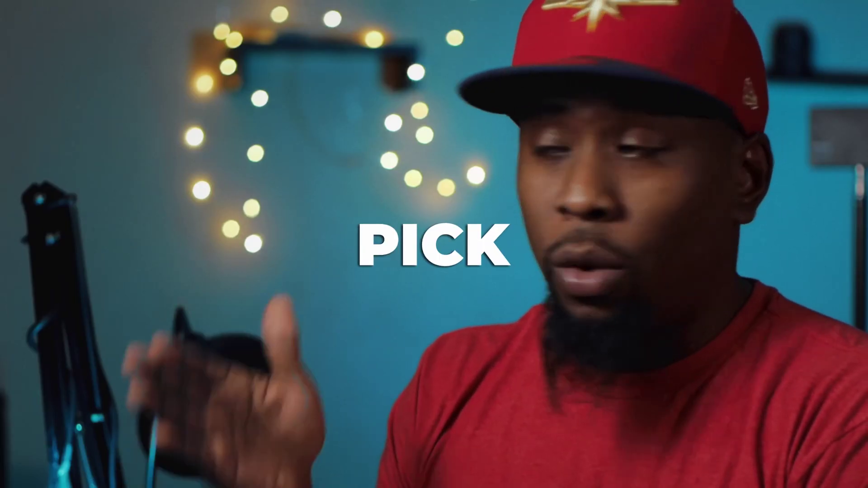